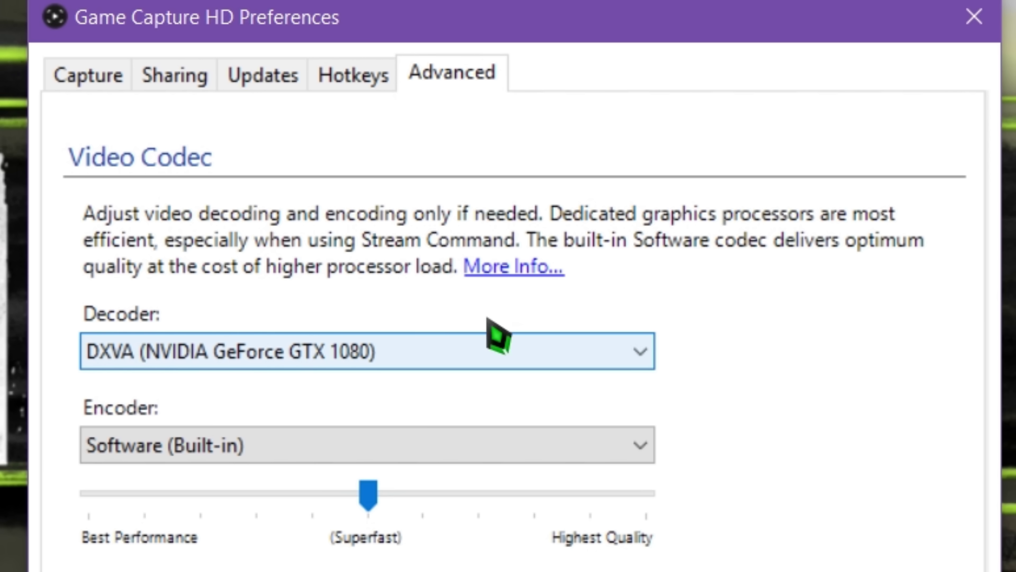
Keep DXVA as the decoder and select NVIDIA NVENC (GeForce GTX 1080) as the encoder
left_click(252, 360)
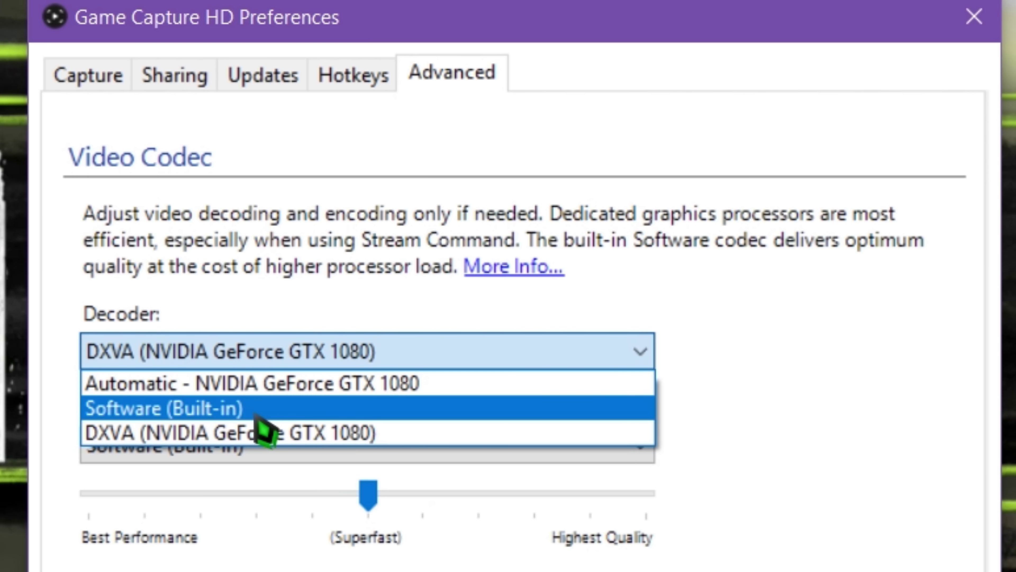
left_click(260, 430)
left_click(267, 445)
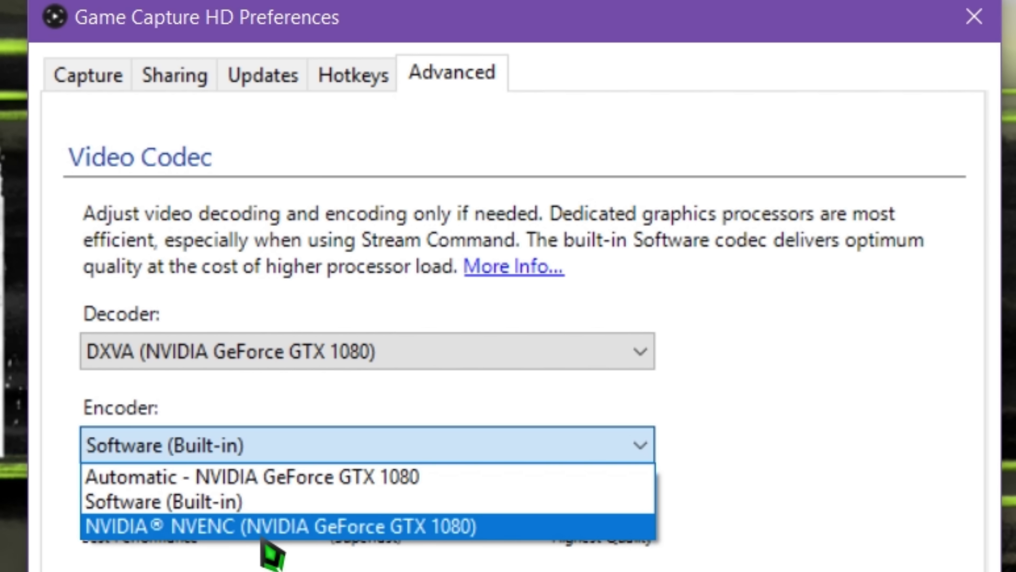
left_click(266, 534)
Confirm DXVA and NVENC stay selected, then open the video codec help article
left_click(368, 360)
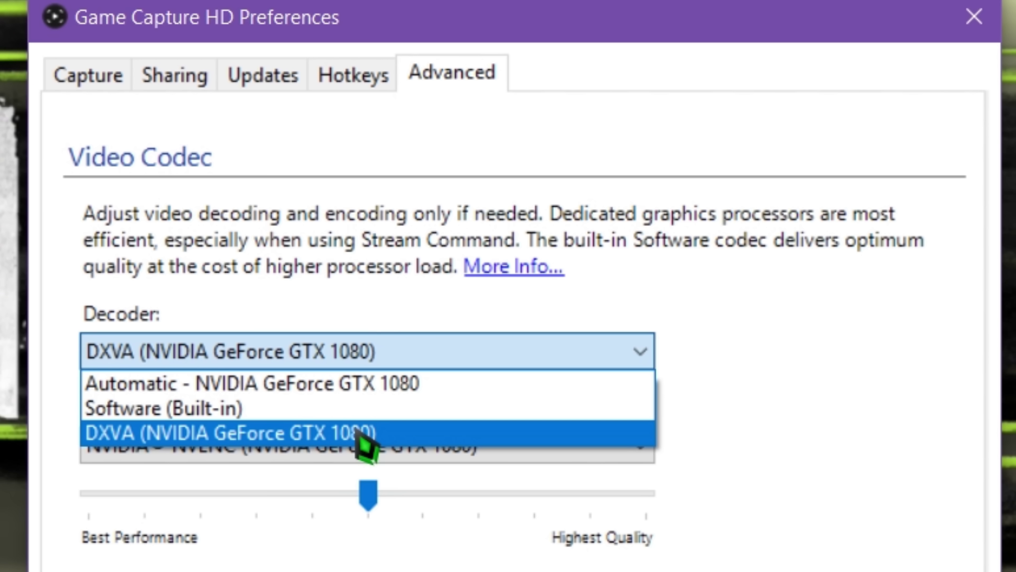
left_click(402, 438)
left_click(334, 453)
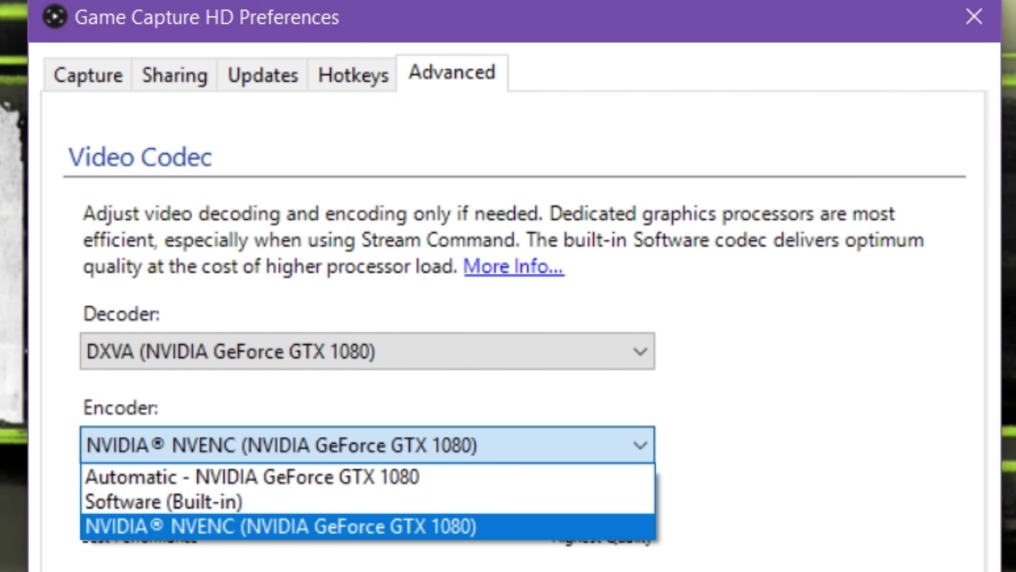
left_click(547, 554)
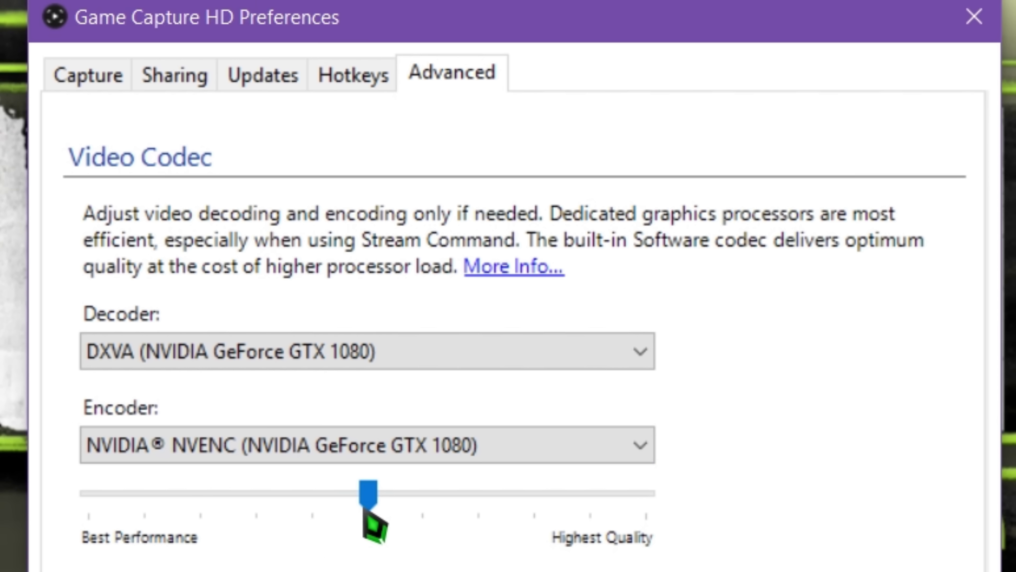
left_click(415, 453)
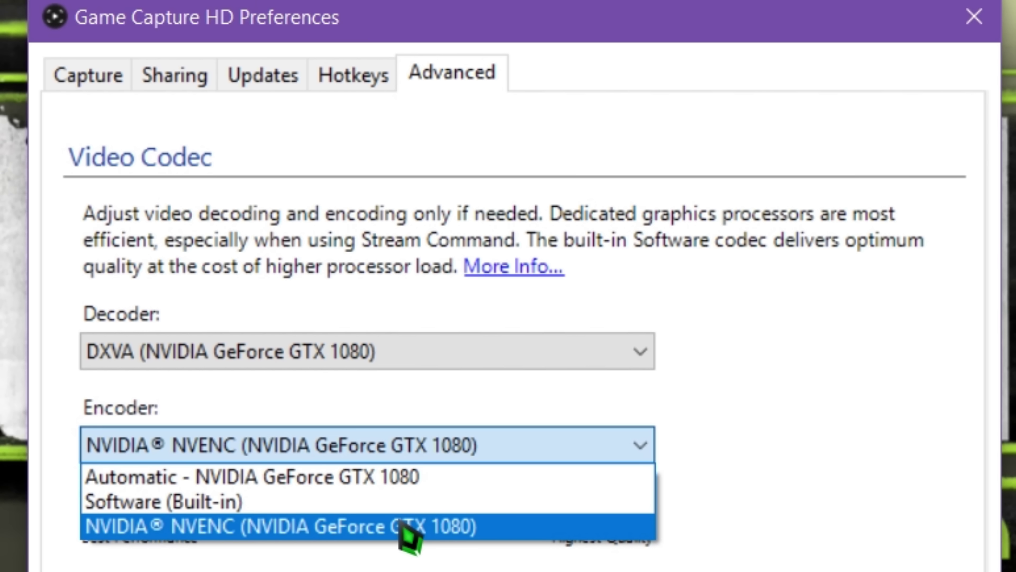
left_click(403, 530)
left_click(501, 267)
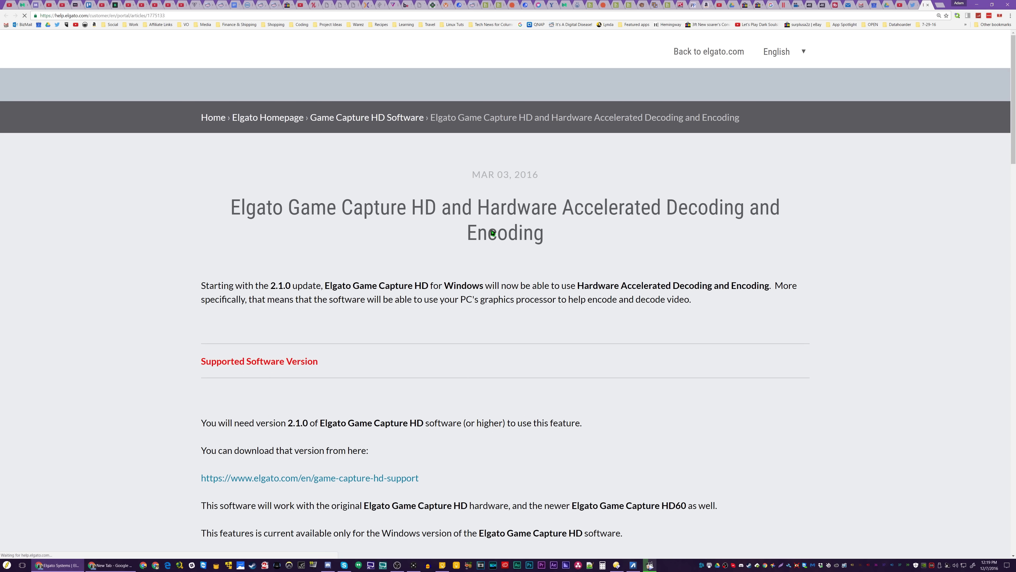
Scroll the hardware accelerated decoding/encoding article down to its Troubleshooting sections
scroll(516, 312, "down", 9)
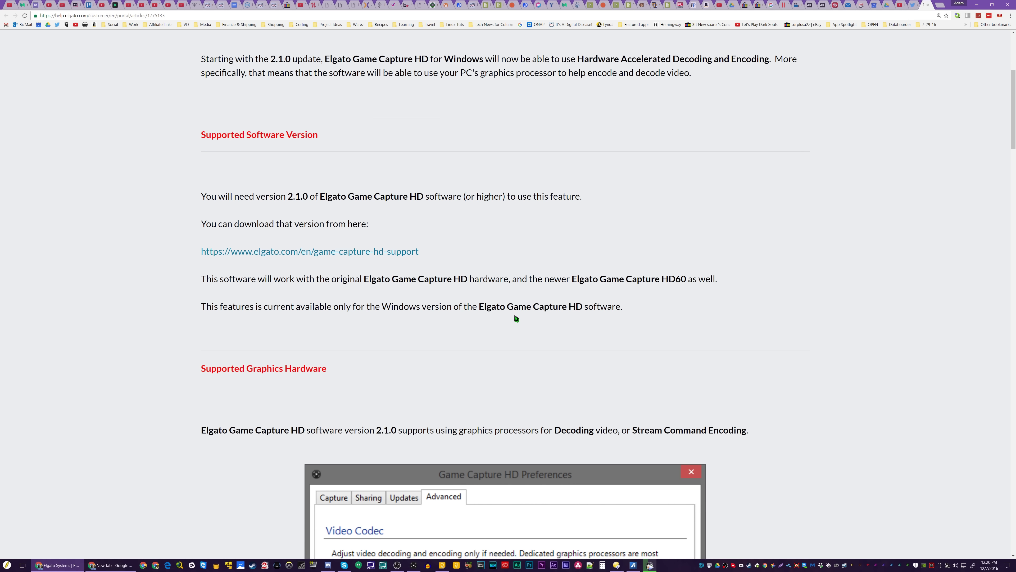
scroll(516, 319, "down", 3)
scroll(516, 319, "down", 7)
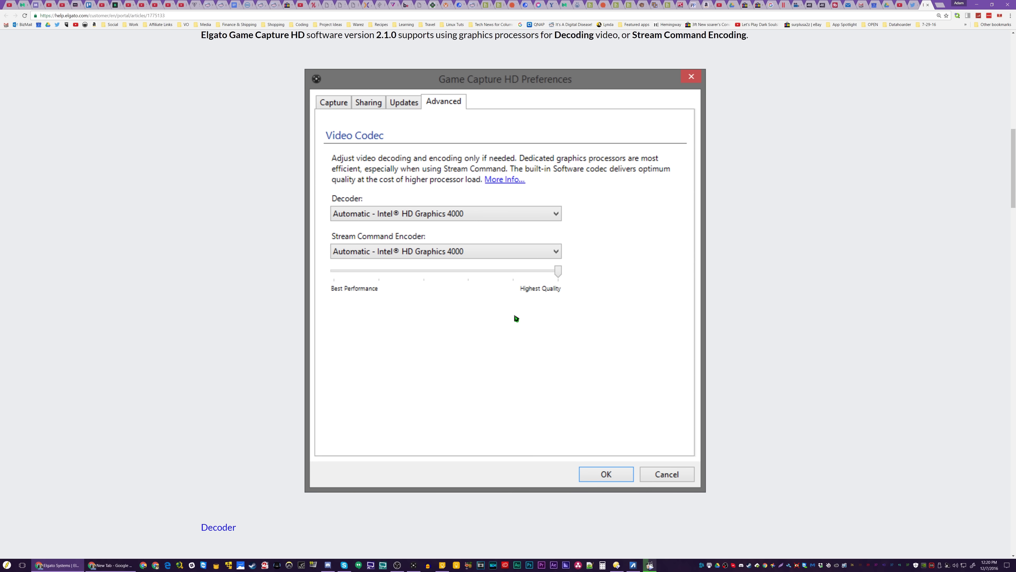
scroll(516, 318, "down", 12)
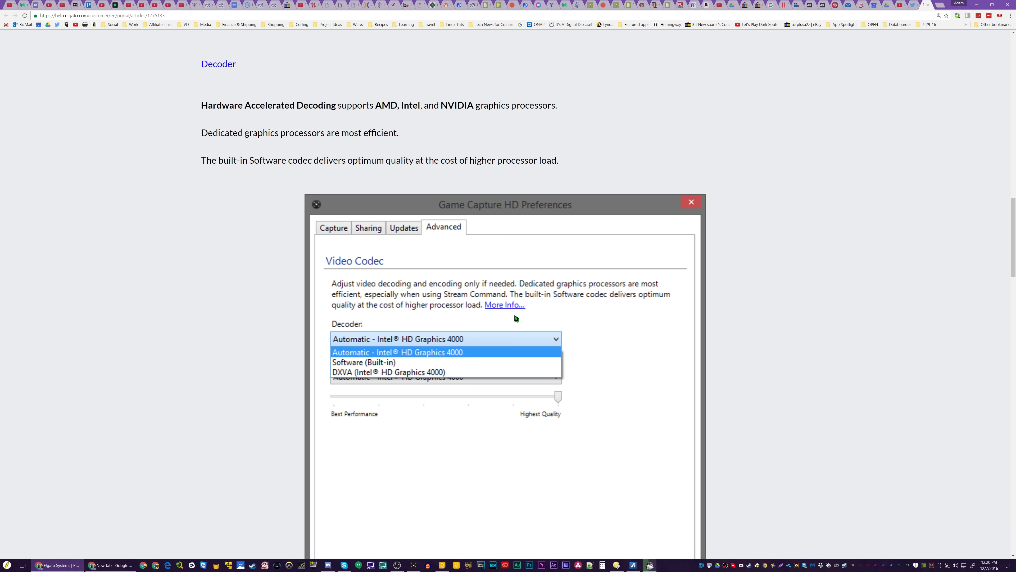
scroll(516, 318, "down", 13)
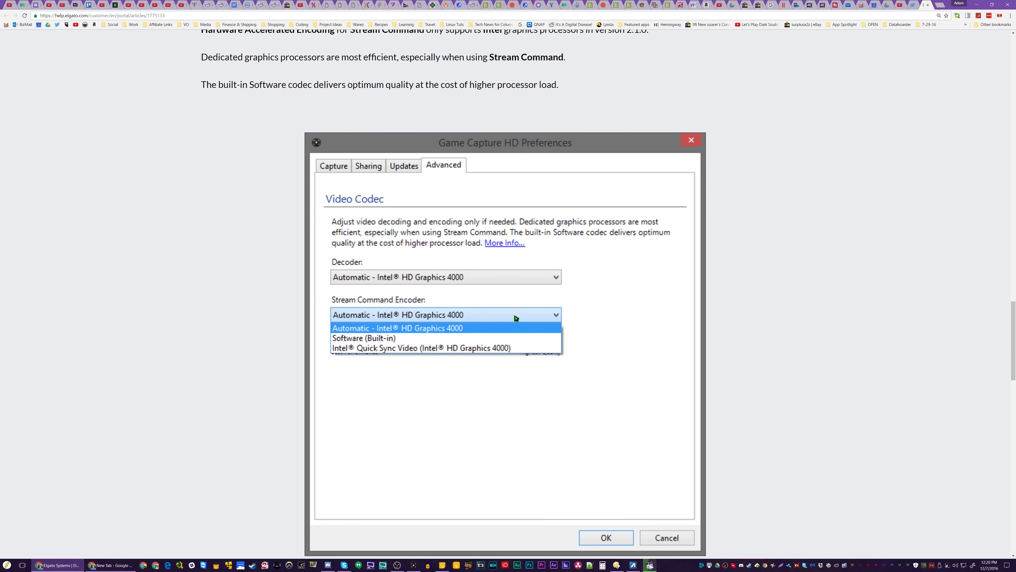
scroll(516, 319, "down", 13)
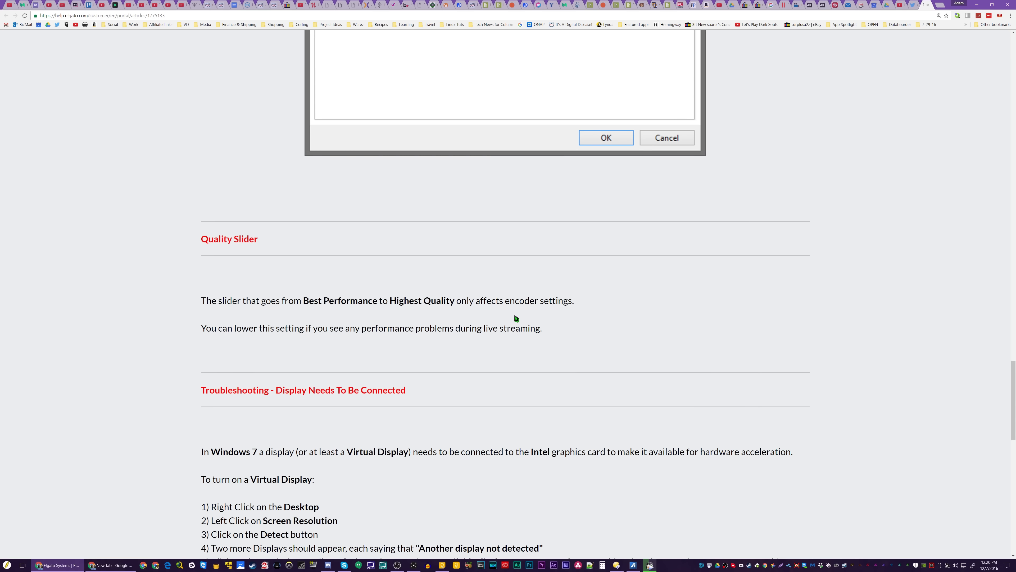
scroll(516, 319, "down", 5)
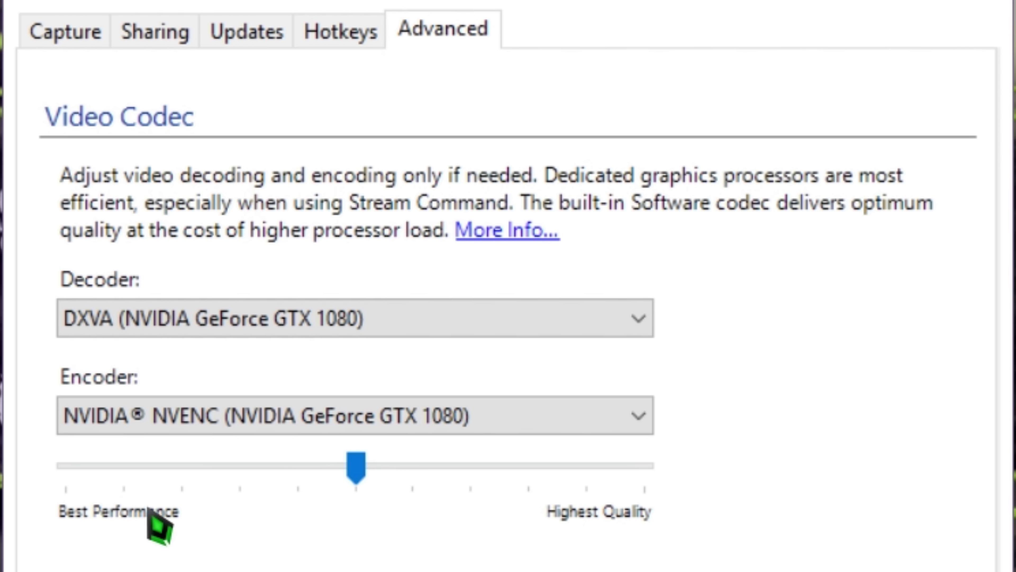
Drag the encoder quality slider all the way to Highest Quality
left_click_drag(356, 466, 710, 469)
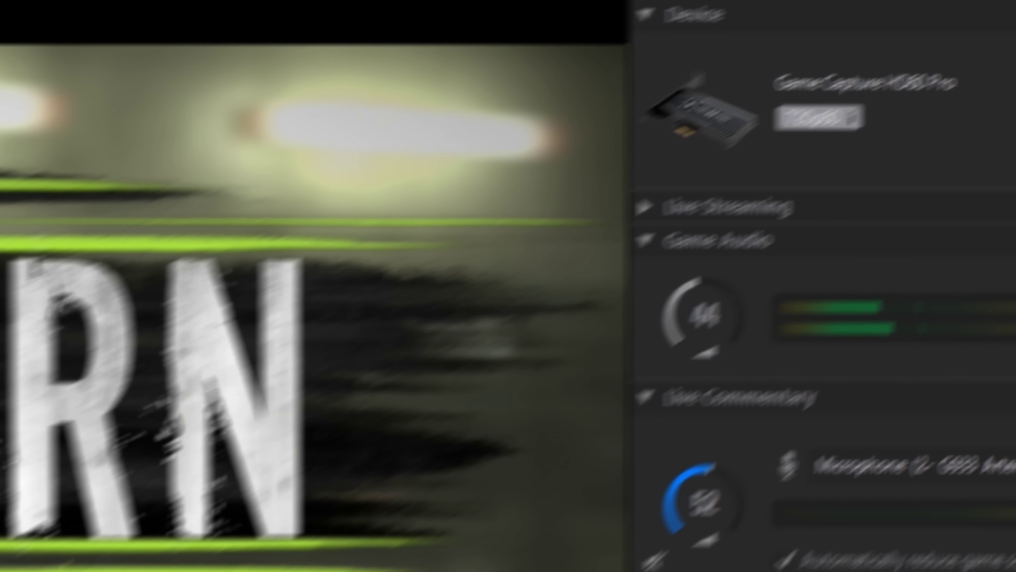
In the capture device settings, set the recording profile to HD 1080
left_click(916, 332)
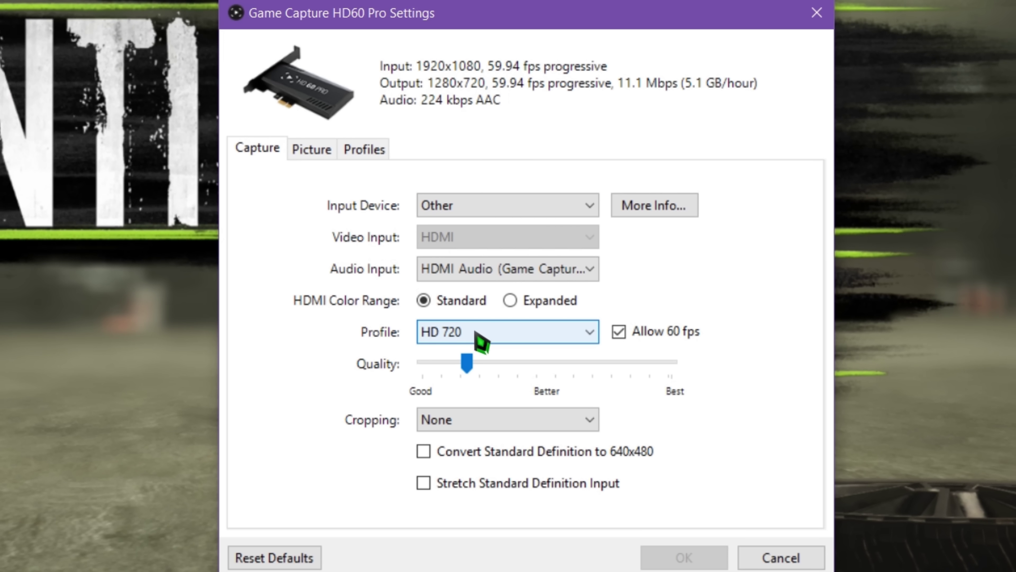
left_click(536, 336)
left_click(526, 402)
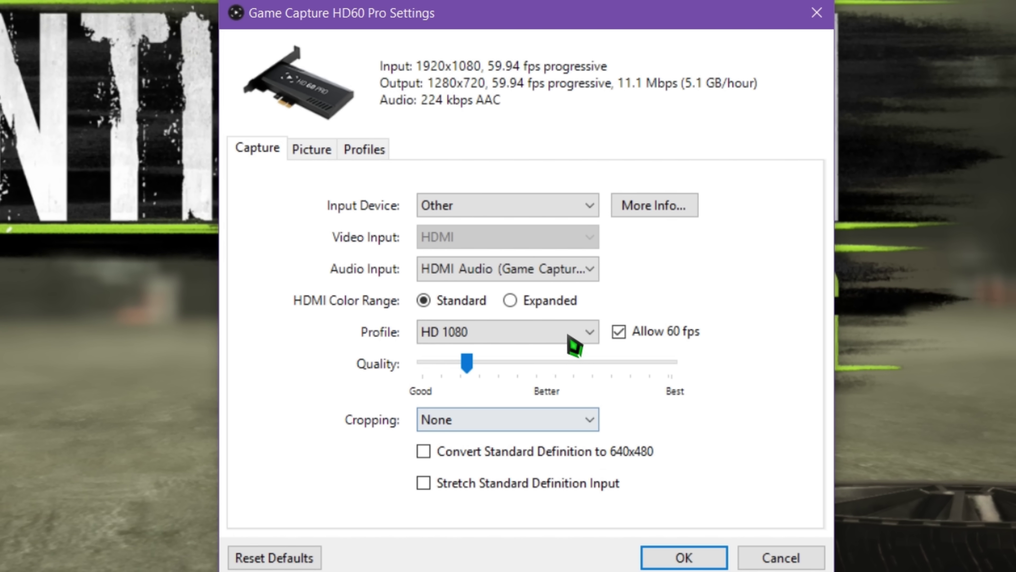
left_click(574, 338)
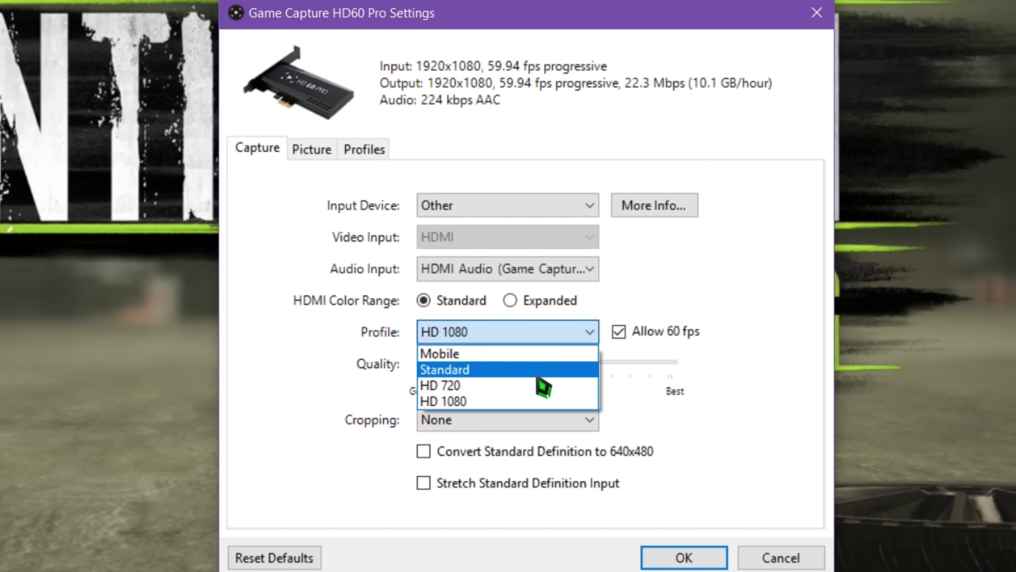
left_click(690, 324)
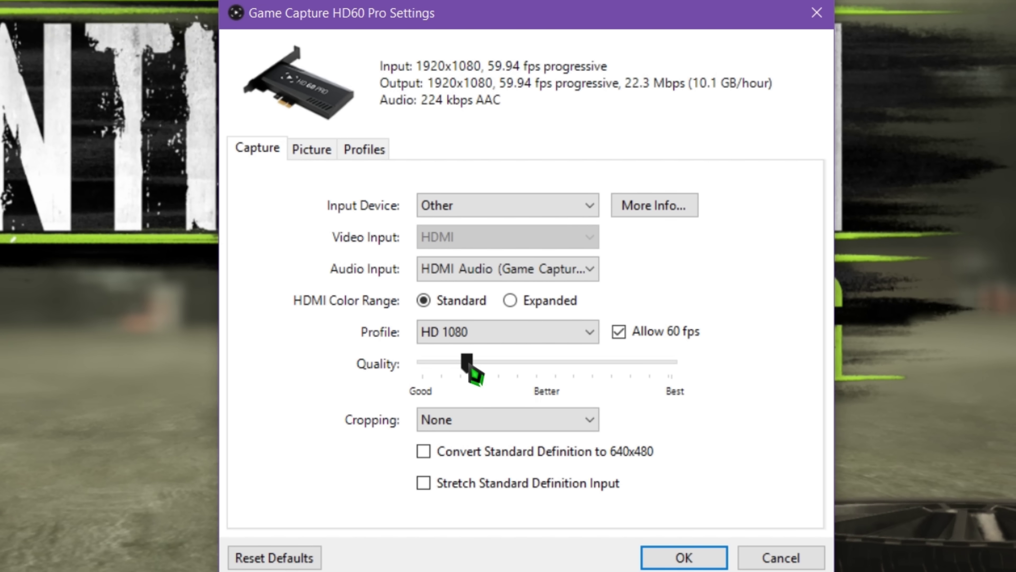
Raise recording quality to Best (60.0 Mbps) and apply the settings
left_click_drag(468, 365, 538, 363)
left_click(588, 391)
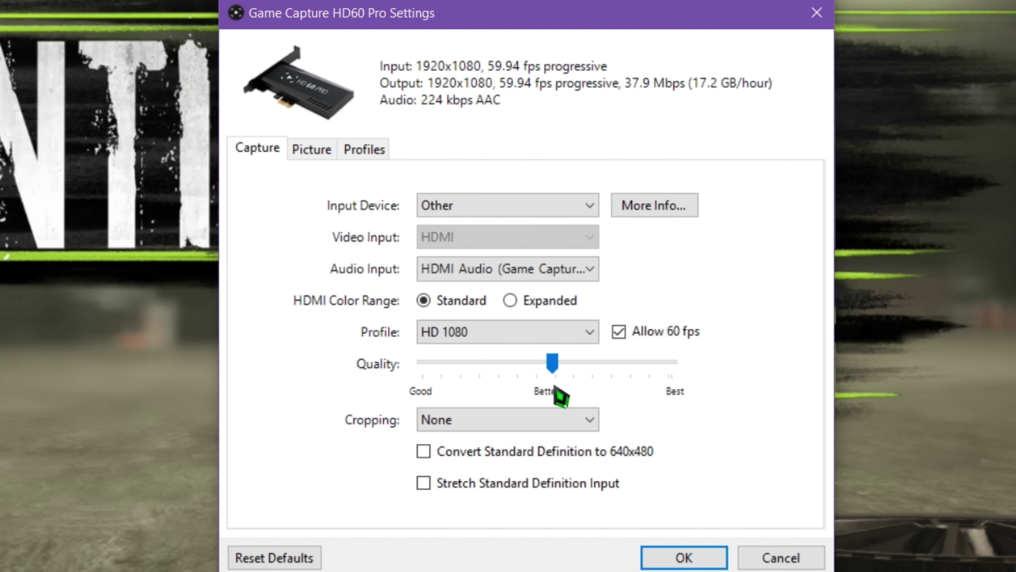
left_click(624, 366)
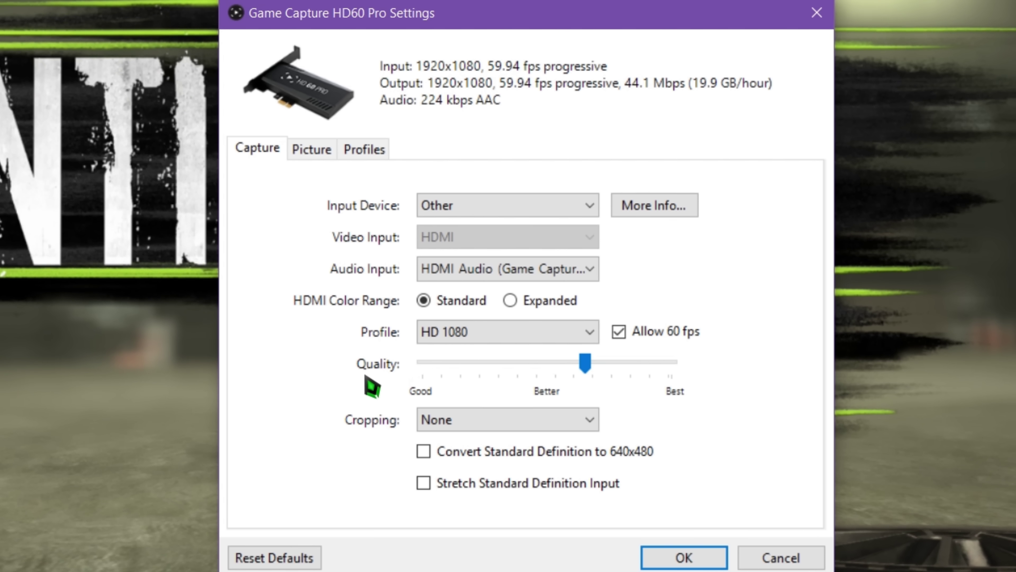
left_click_drag(597, 363, 708, 370)
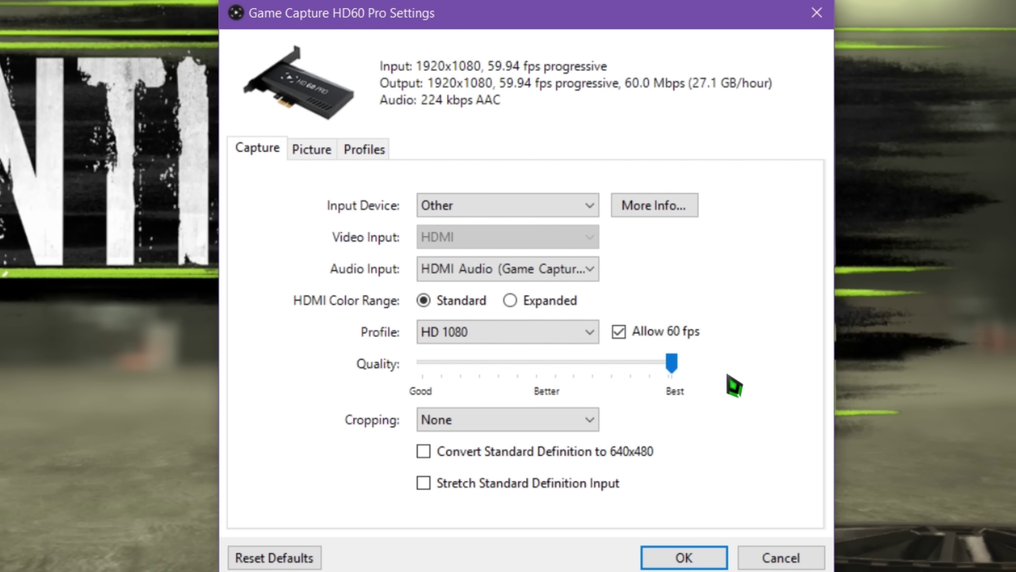
left_click(701, 558)
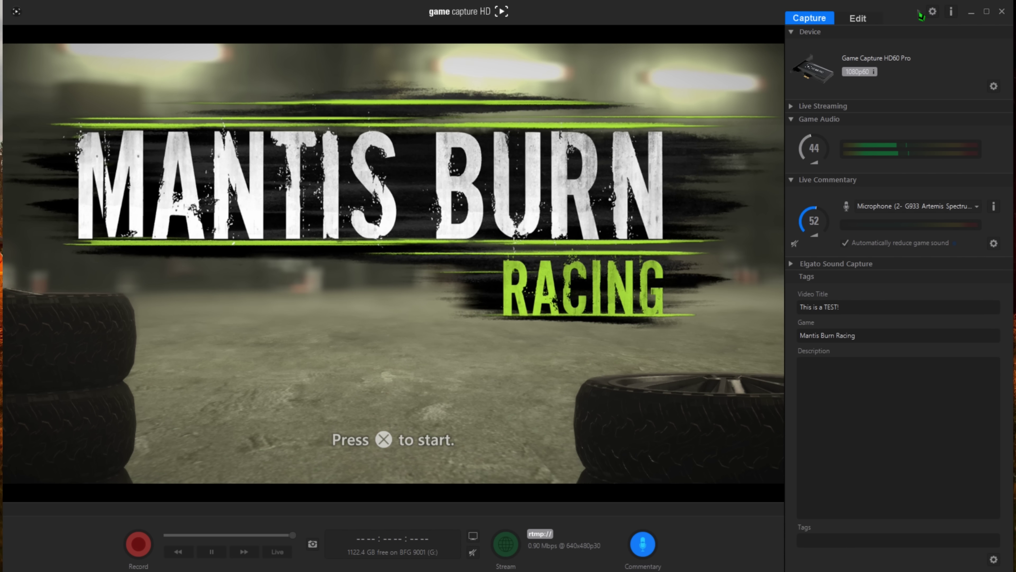
Enable Flashback Recording and Stream Command in Preferences, accepting the Stream Command warning
left_click(931, 14)
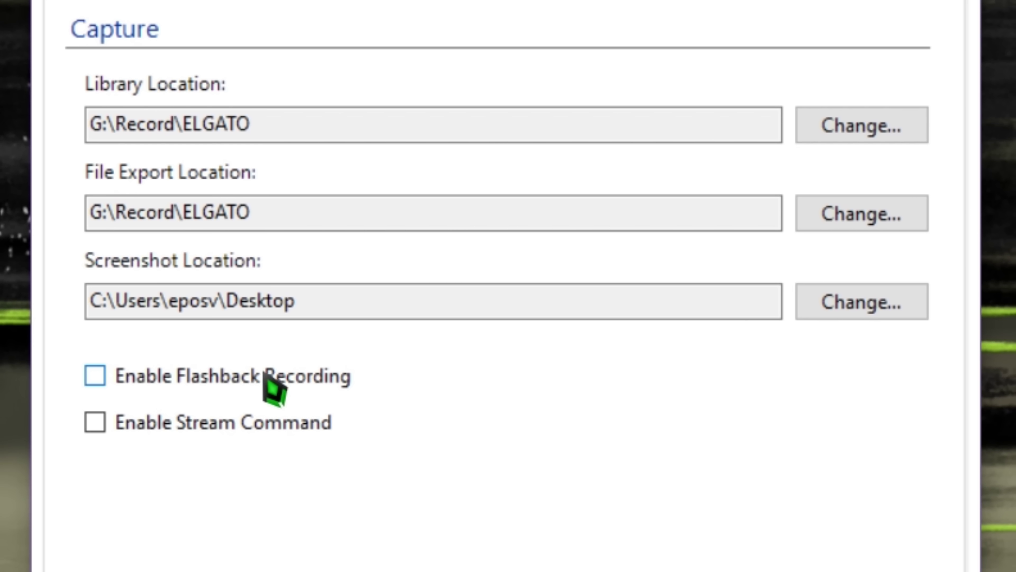
left_click(358, 269)
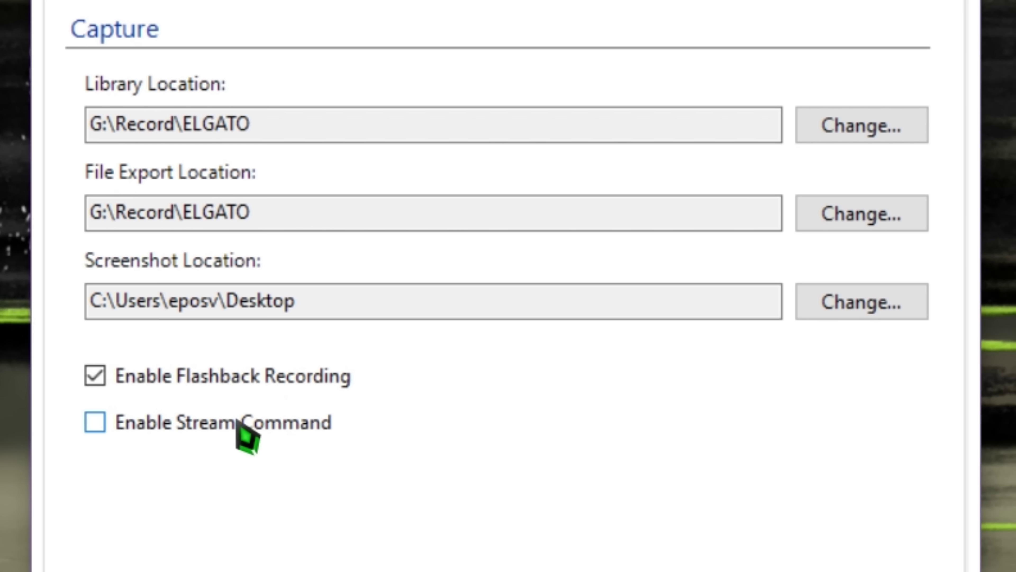
left_click(240, 422)
left_click(765, 556)
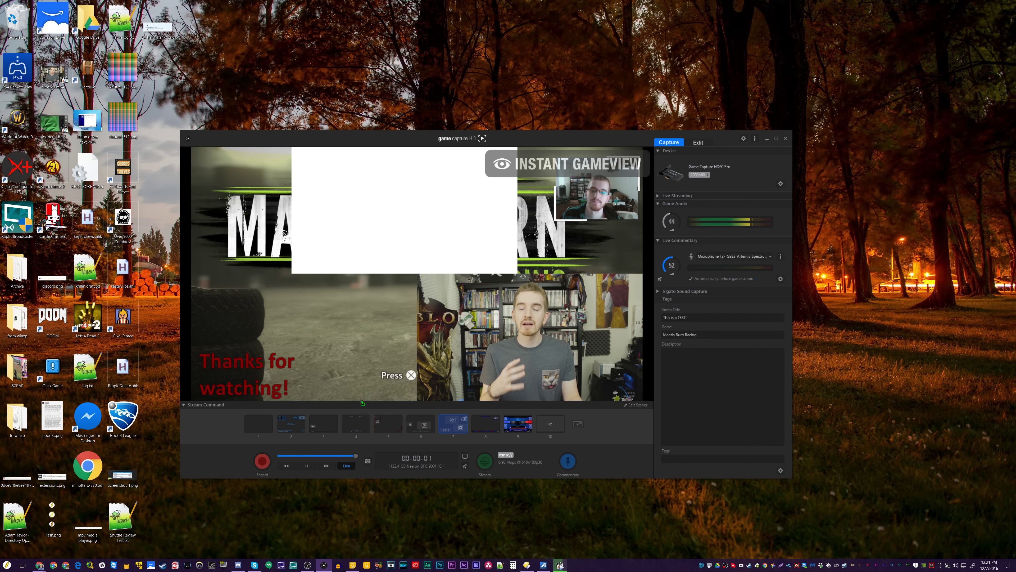
Switch the live view from scene 7 to Stream Command scene 1 with hotkey 1
key("1")
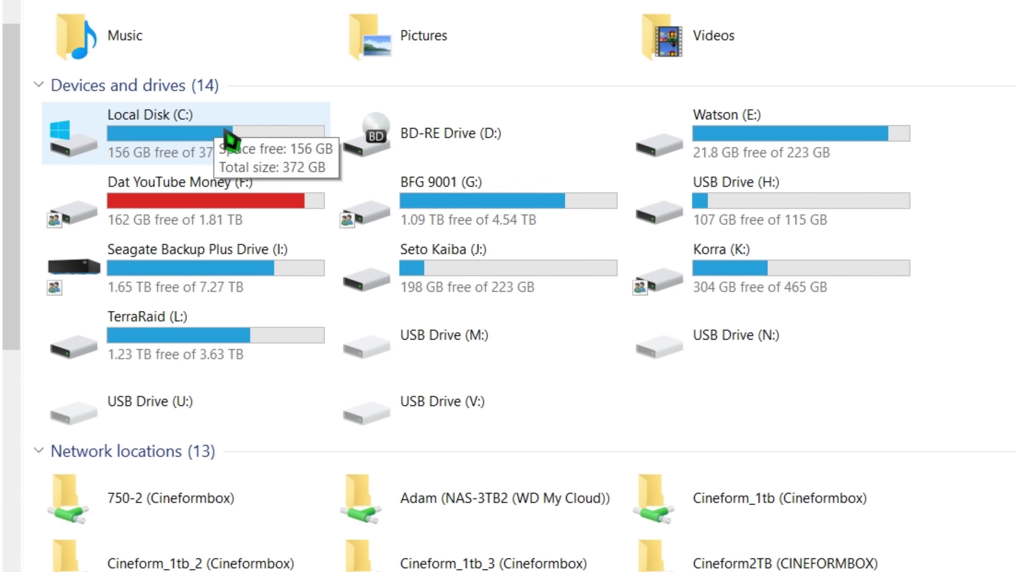
Rename the Local Disk (C:) drive to a new label, granting administrator permission
left_click(182, 136)
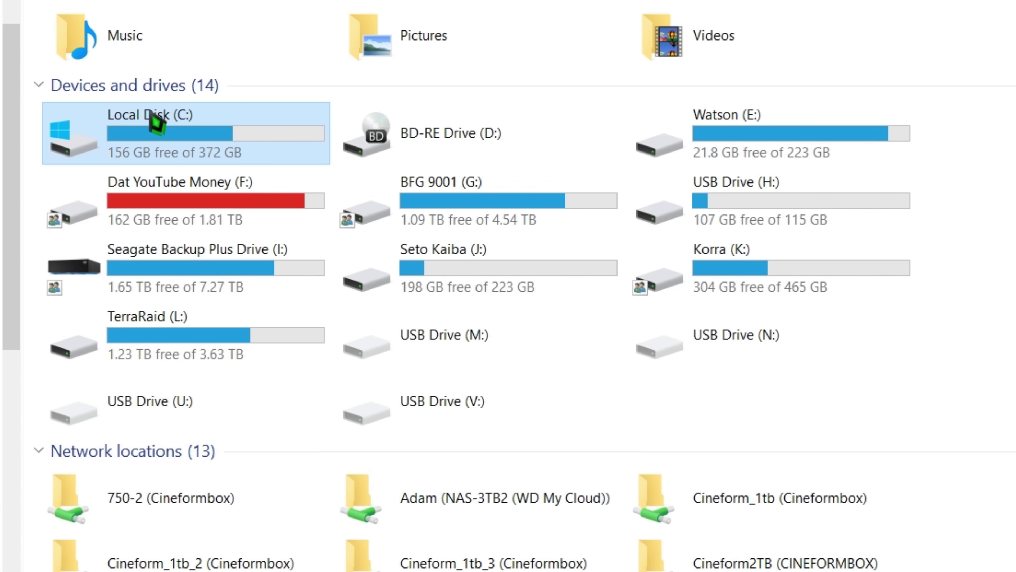
left_click(160, 116)
type("Olive")
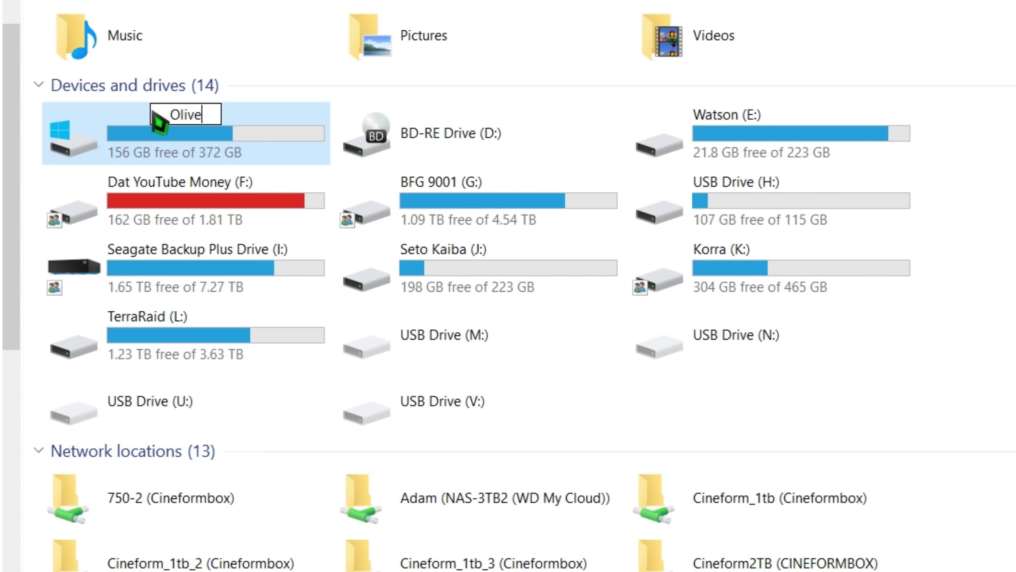
type("r Queen")
key("Return")
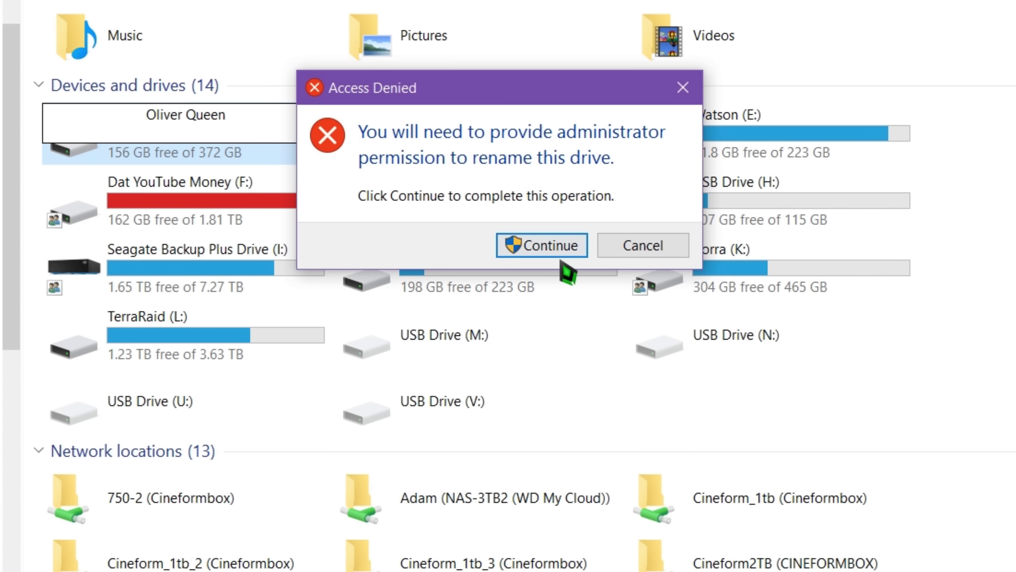
left_click(556, 245)
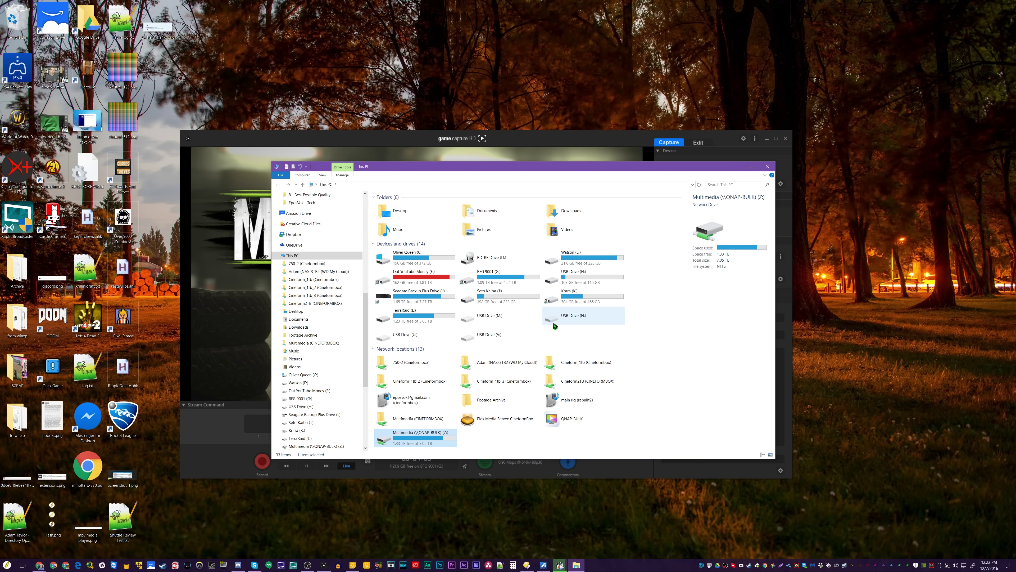
Keep the library location at G:\Record\ELGATO, then open the BFG 9001 (G:) Record folder
left_click(737, 166)
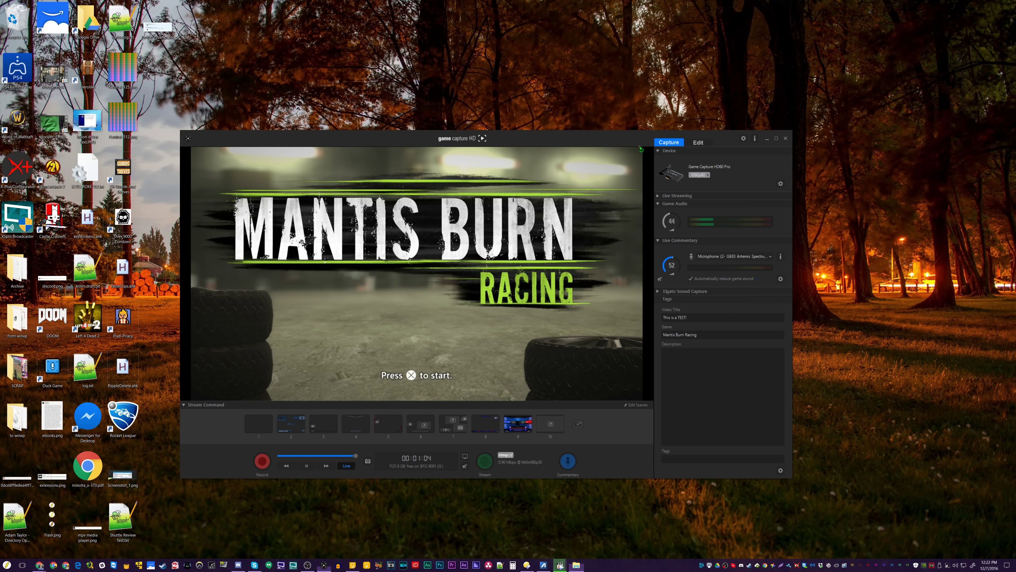
left_click(744, 138)
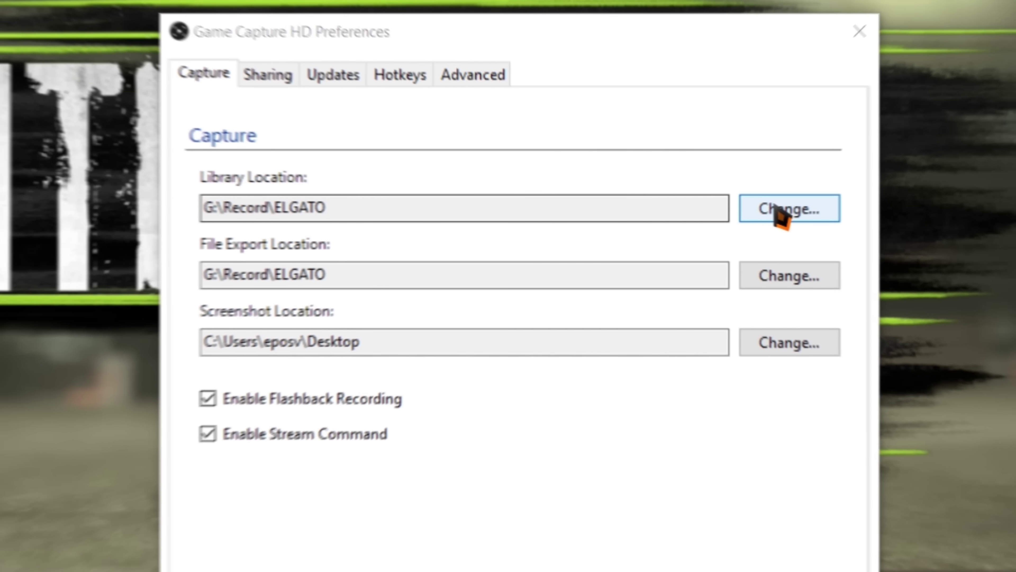
left_click(798, 205)
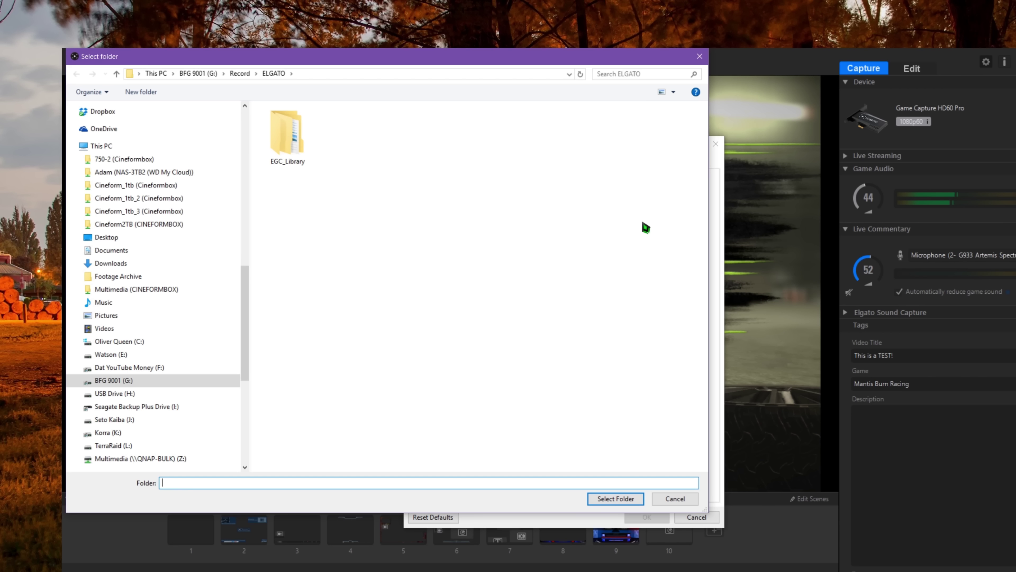
left_click(603, 500)
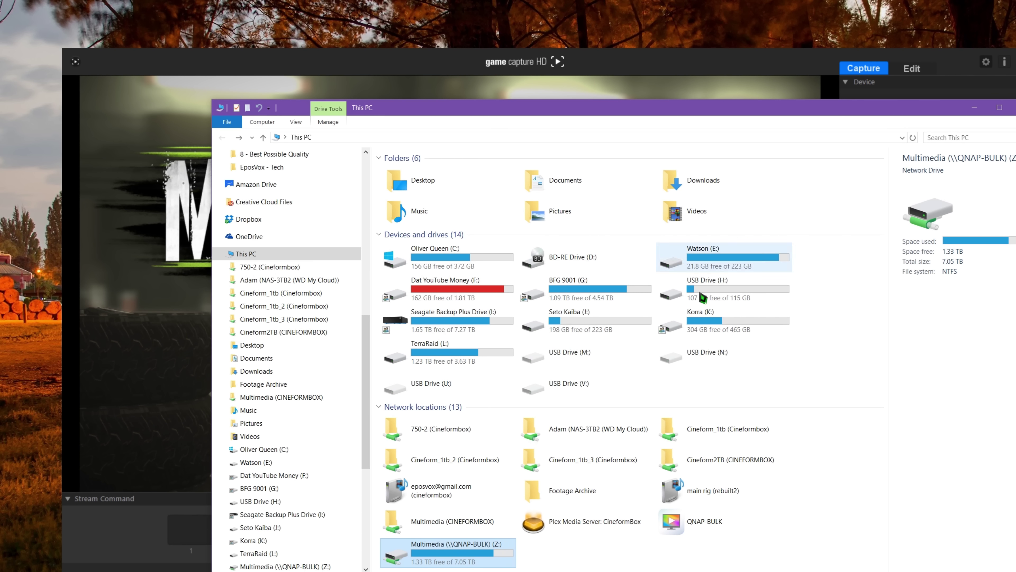
double_click(580, 291)
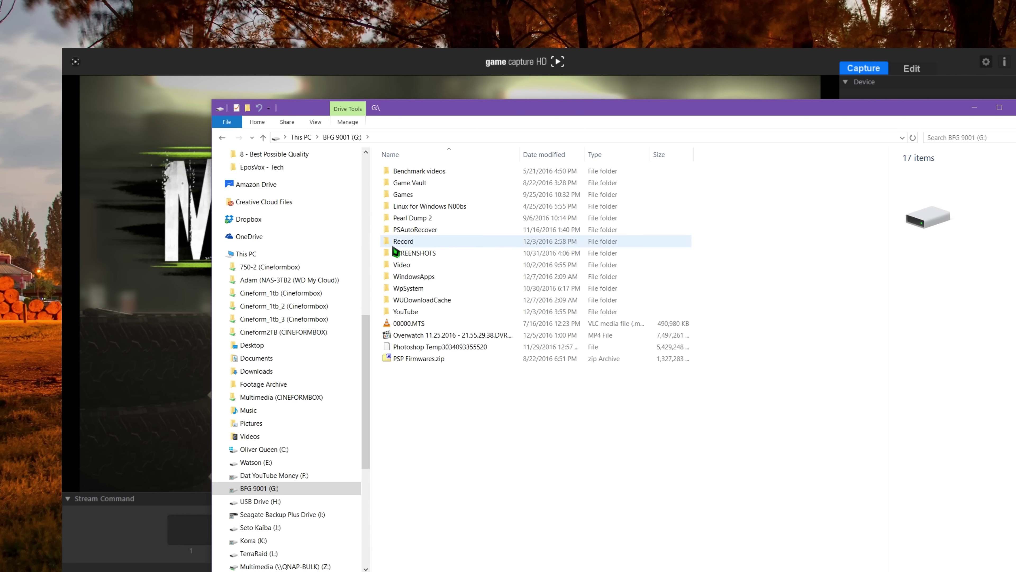
double_click(393, 245)
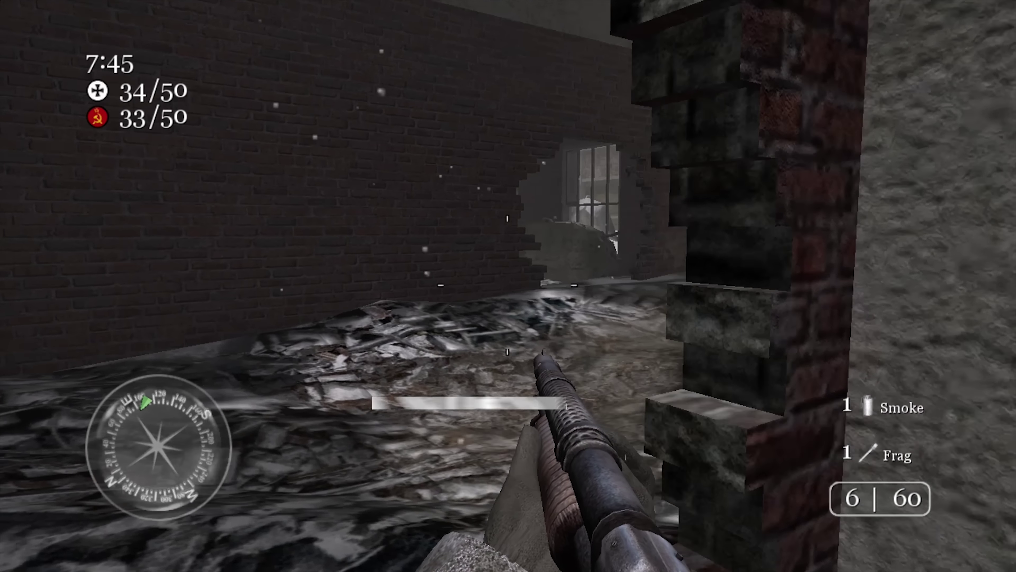